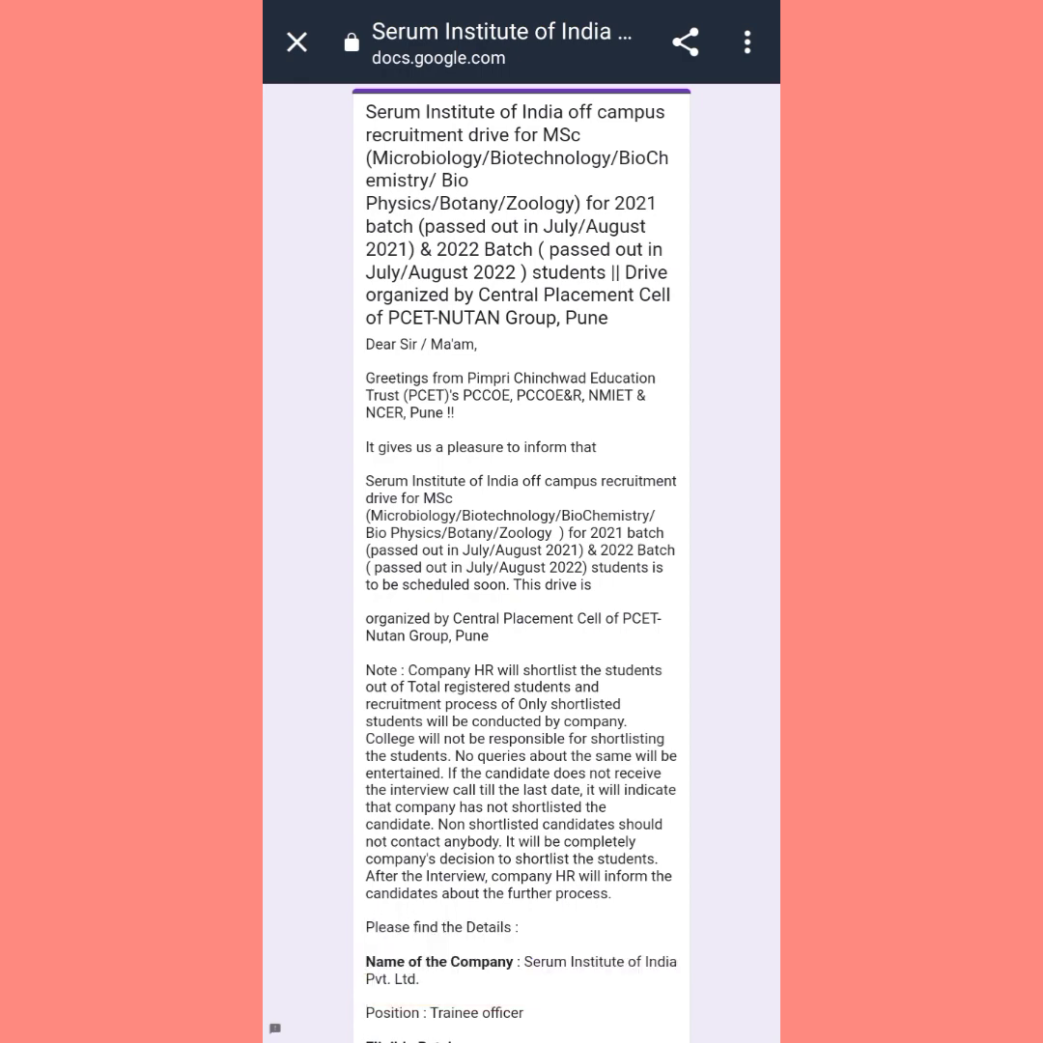
mouse_move(335, 708)
left_mouse_down()
mouse_move(346, 663)
mouse_move(355, 728)
mouse_move(280, 641)
mouse_move(293, 612)
left_mouse_up()
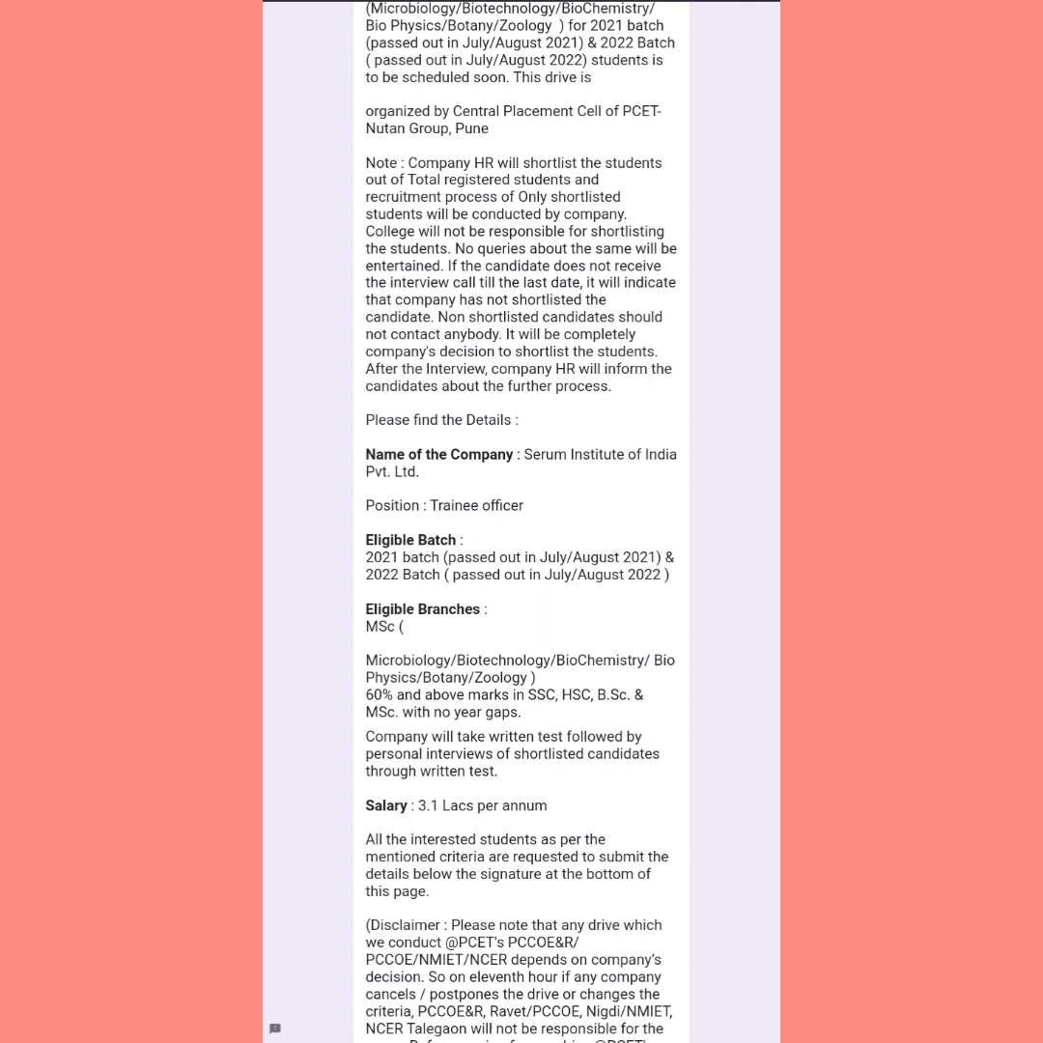
scroll(283, 627, "down", 2)
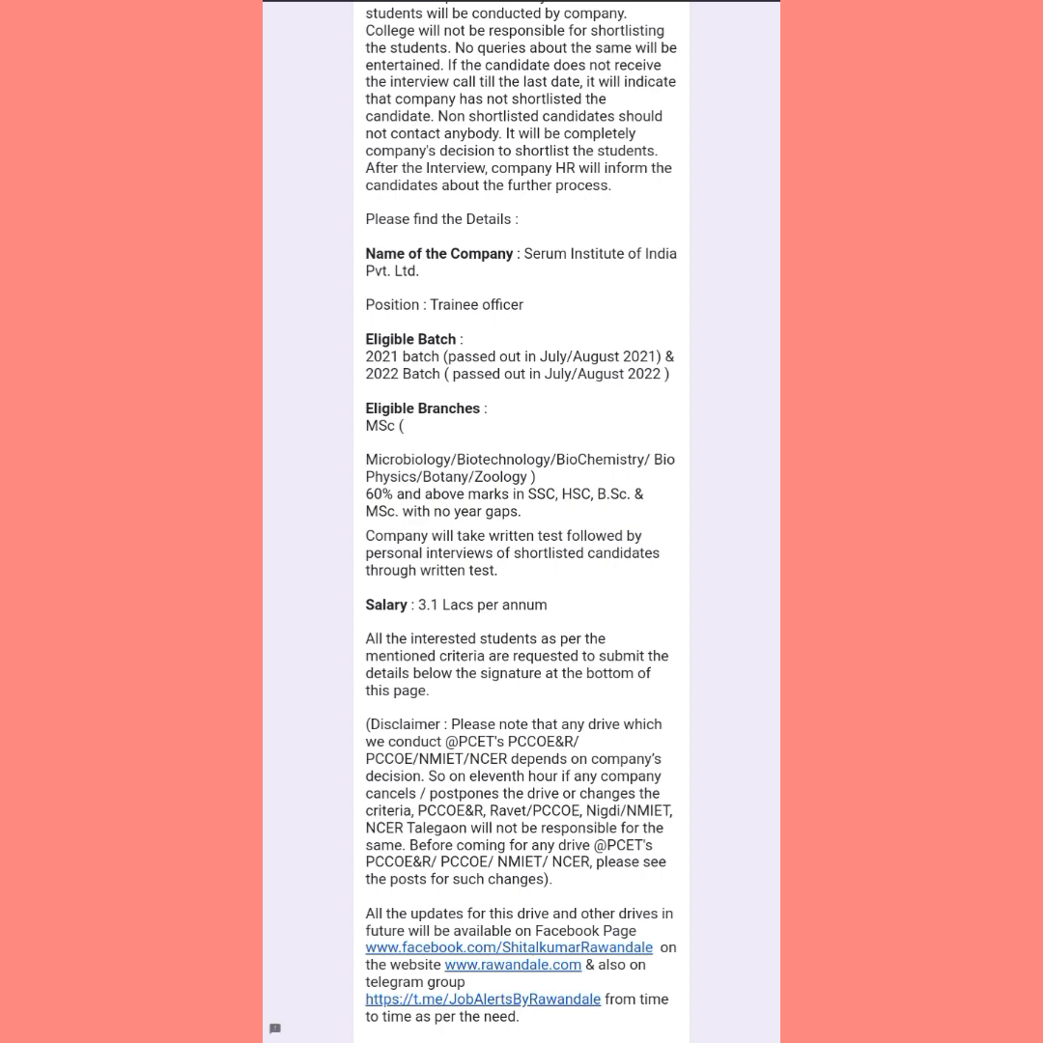
- Scroll past the closing regards and signature details toward the first questions
left_click_drag(330, 806, 296, 617)
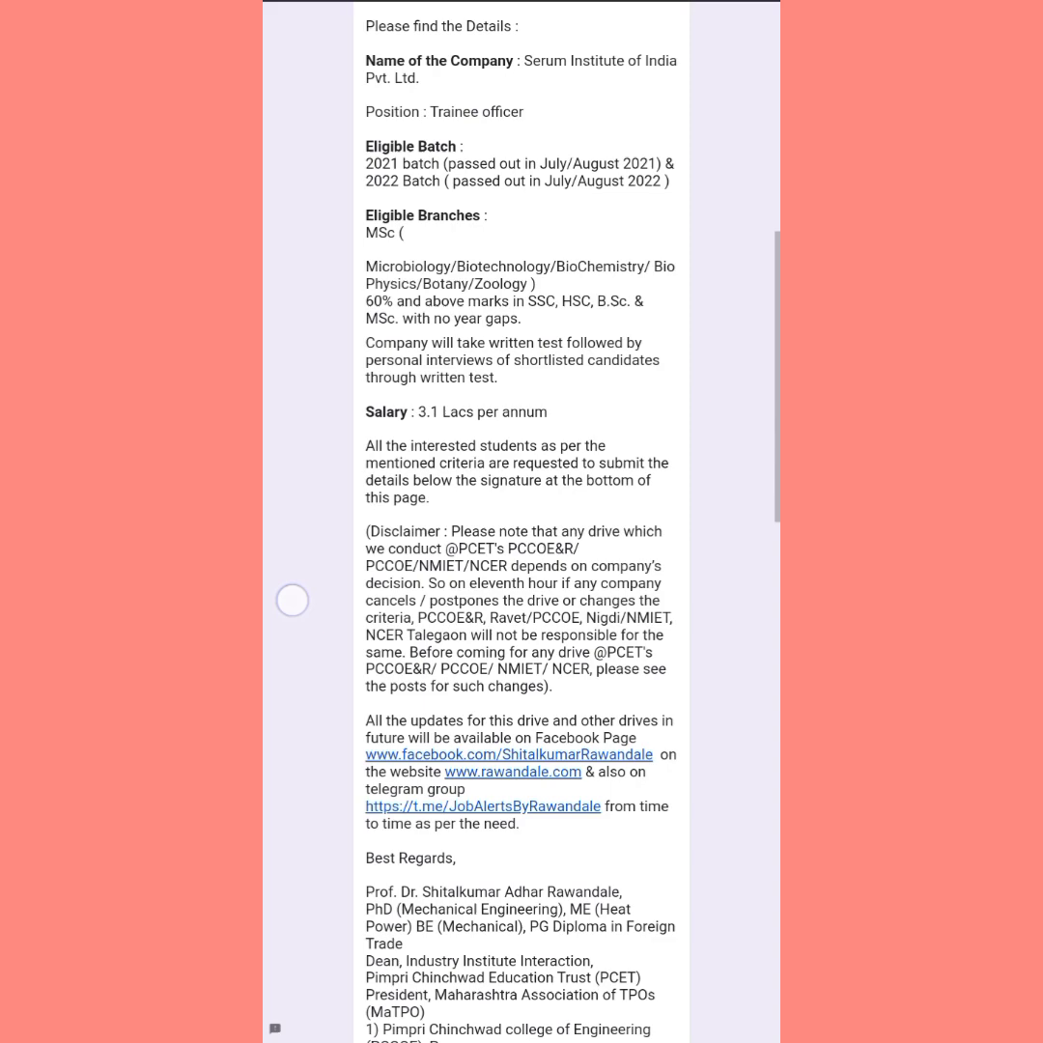
mouse_move(295, 617)
left_mouse_down()
mouse_move(273, 526)
mouse_move(275, 435)
left_mouse_up()
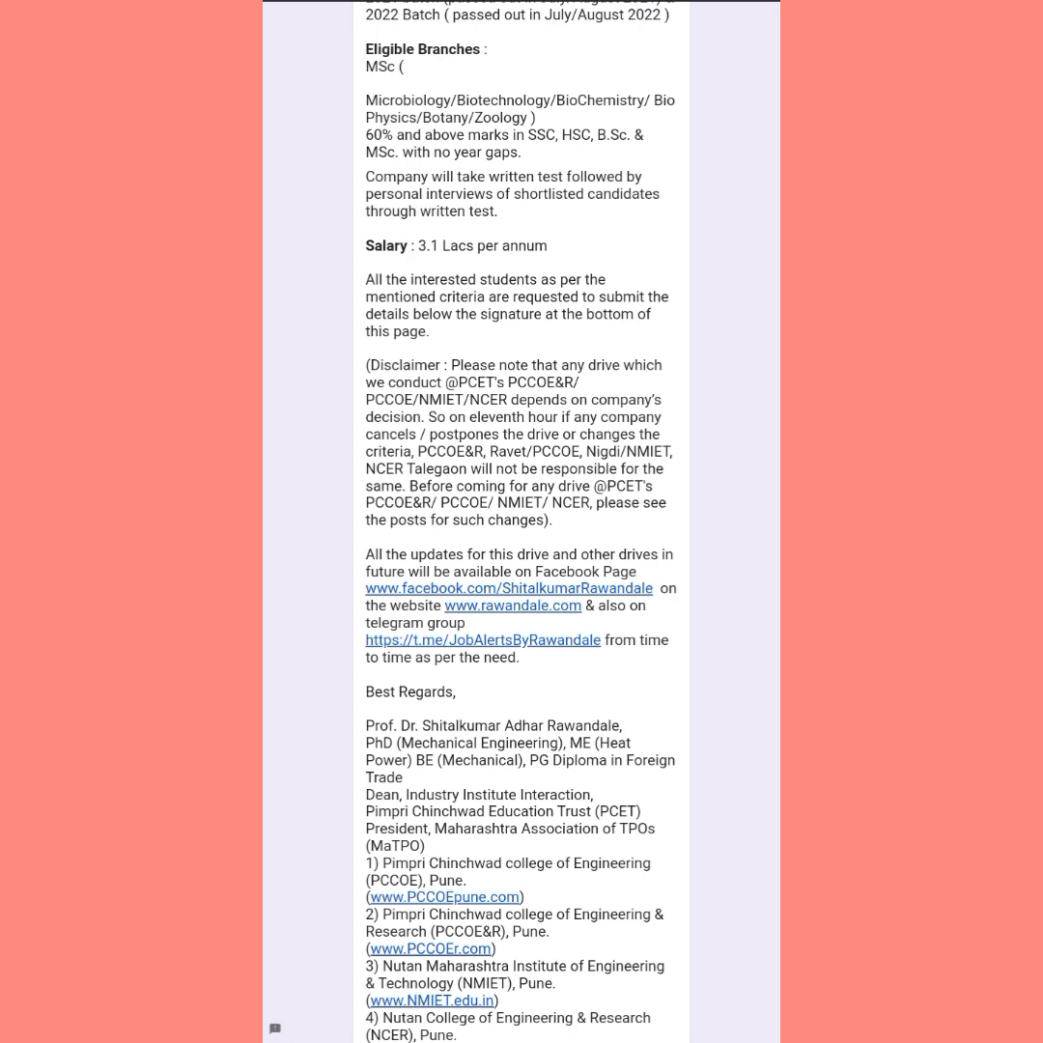
left_click_drag(307, 792, 295, 389)
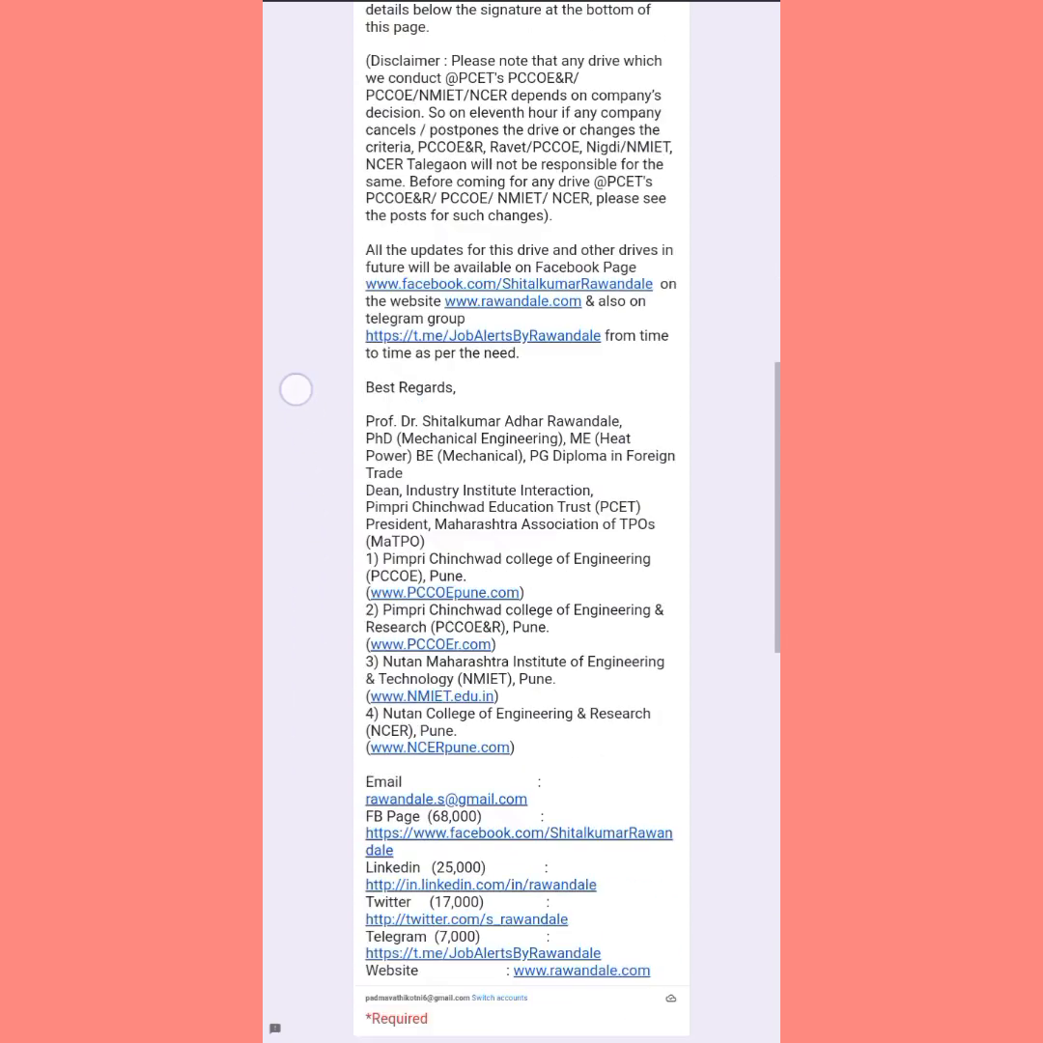
left_click_drag(322, 642, 291, 378)
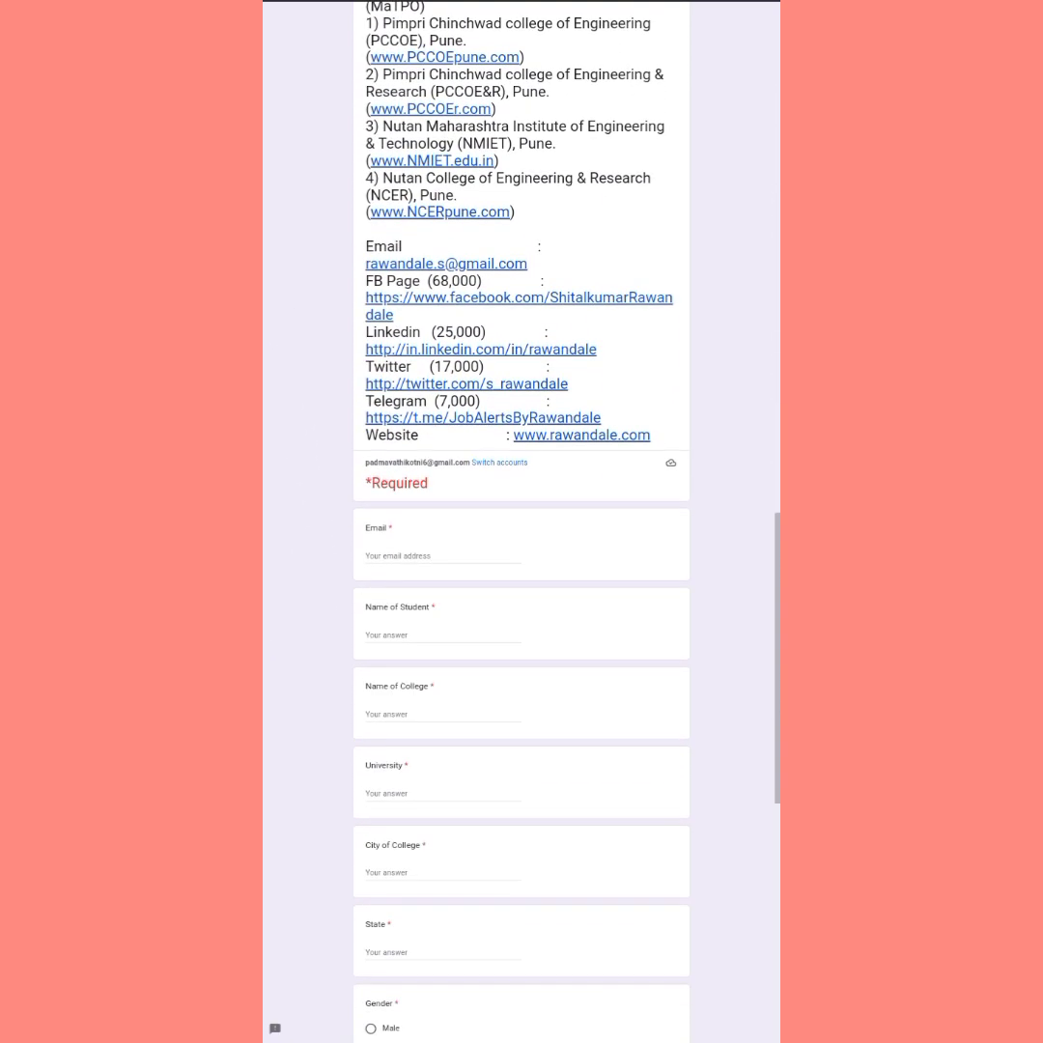
left_click_drag(317, 750, 284, 301)
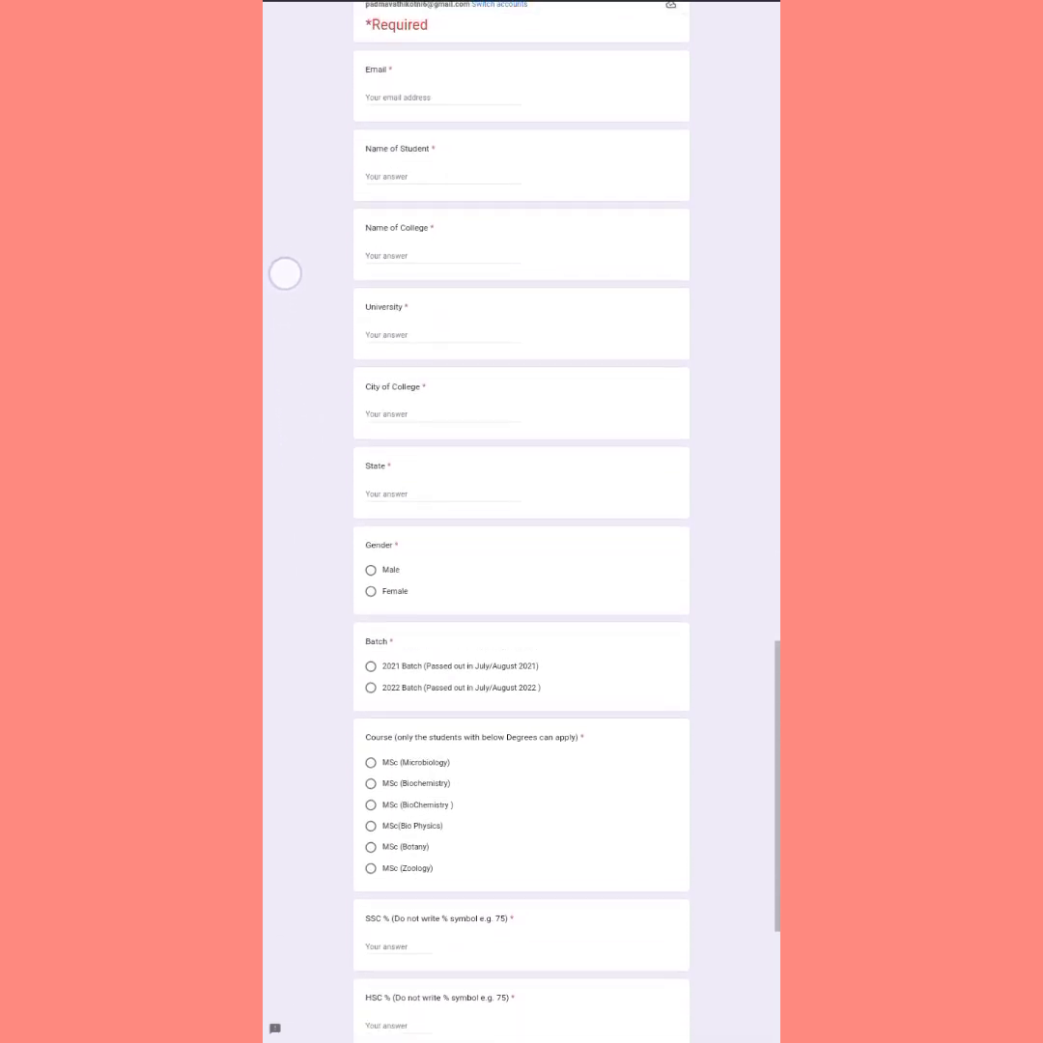
- Select 'Male' for the Gender question
mouse_move(284, 300)
left_mouse_down()
mouse_move(280, 278)
mouse_move(280, 318)
mouse_move(294, 344)
left_mouse_up()
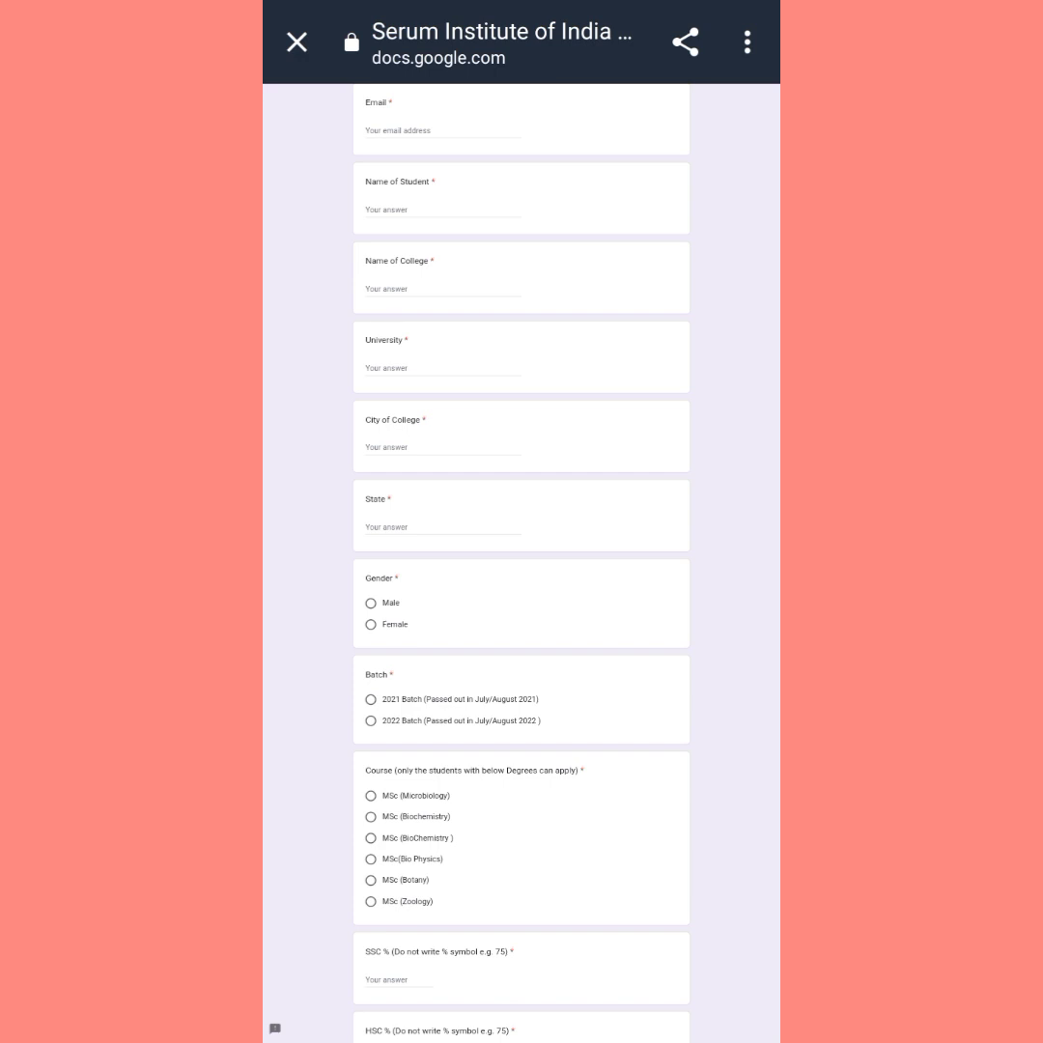
left_click(371, 602)
scroll(295, 754, "down", 3)
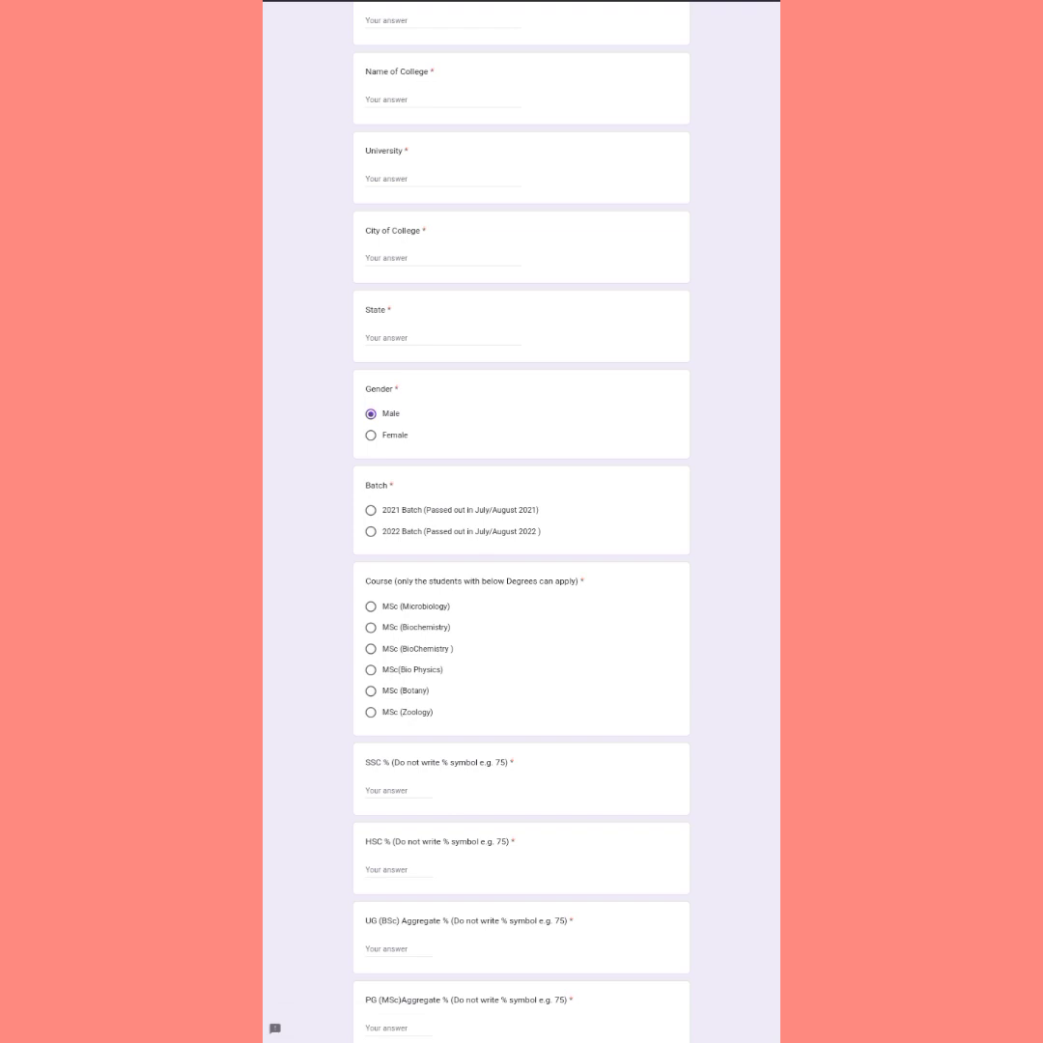
scroll(310, 749, "down", 2)
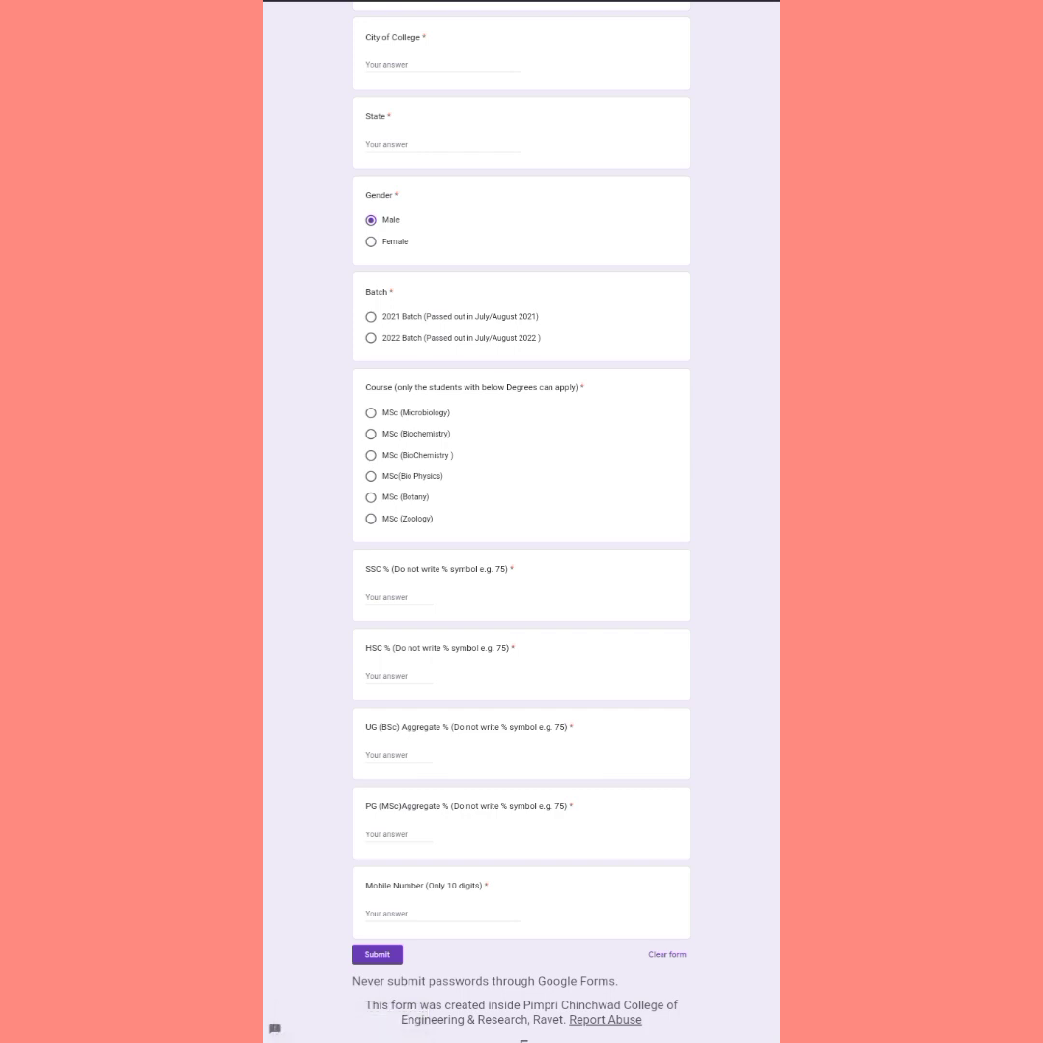
scroll(361, 657, "up", 10)
scroll(357, 869, "up", 5)
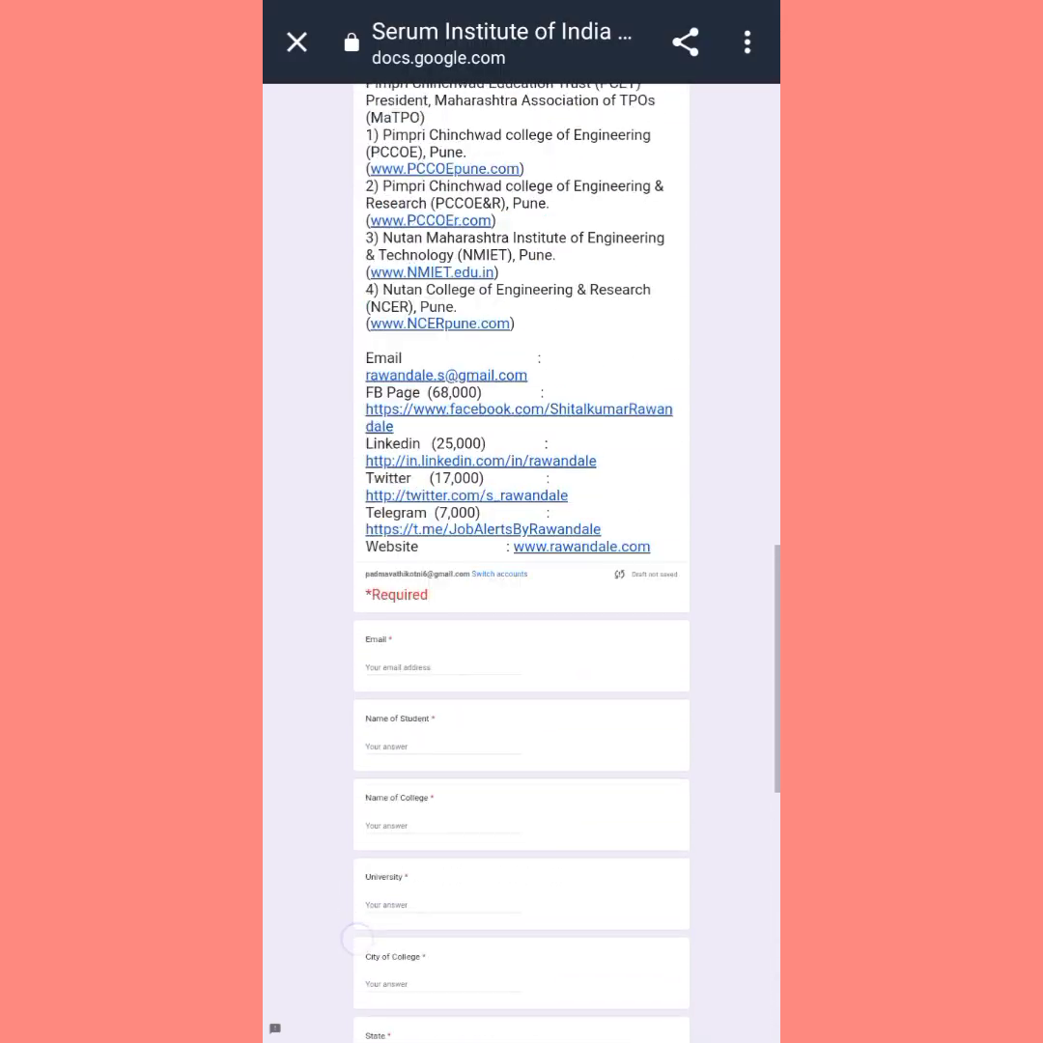
scroll(358, 937, "up", 5)
scroll(345, 810, "up", 5)
scroll(322, 647, "up", 5)
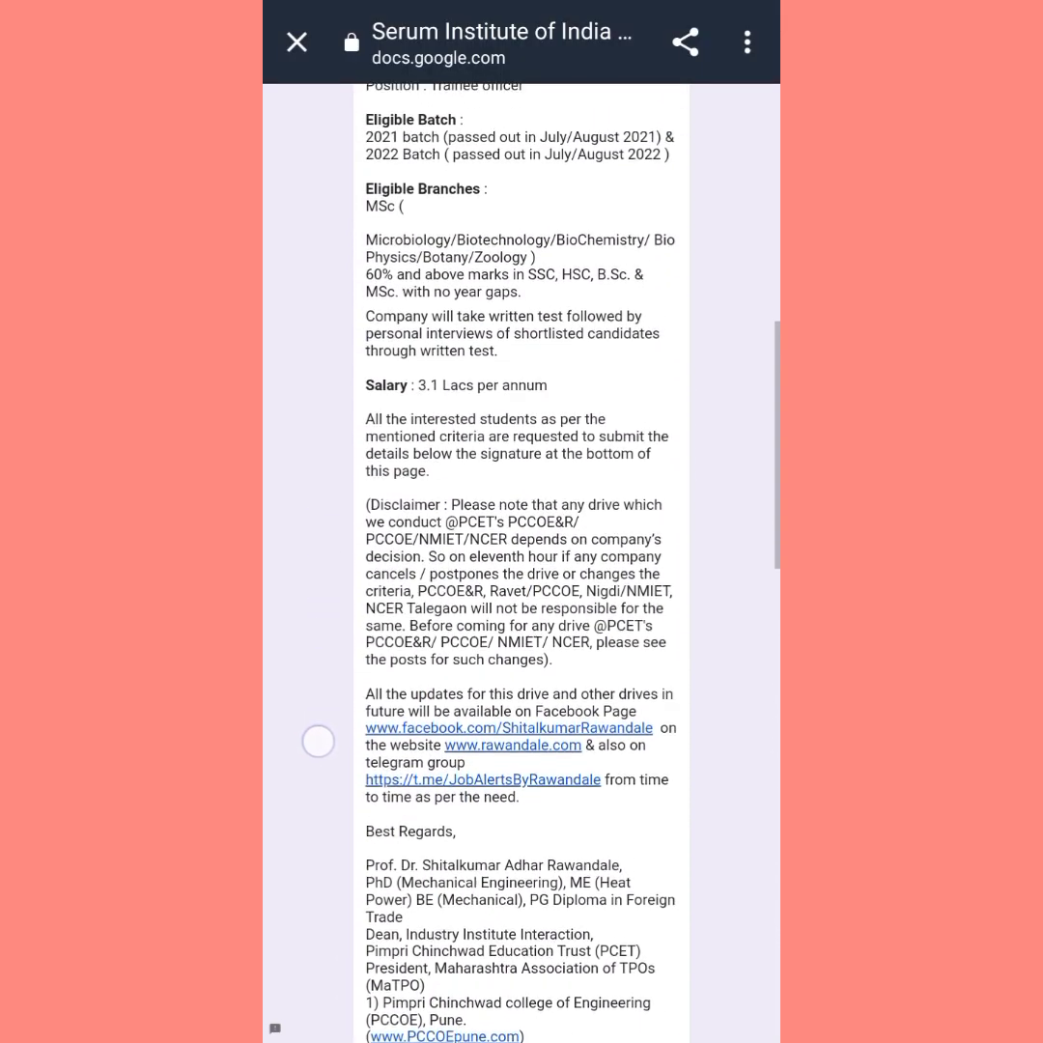
scroll(318, 741, "up", 1)
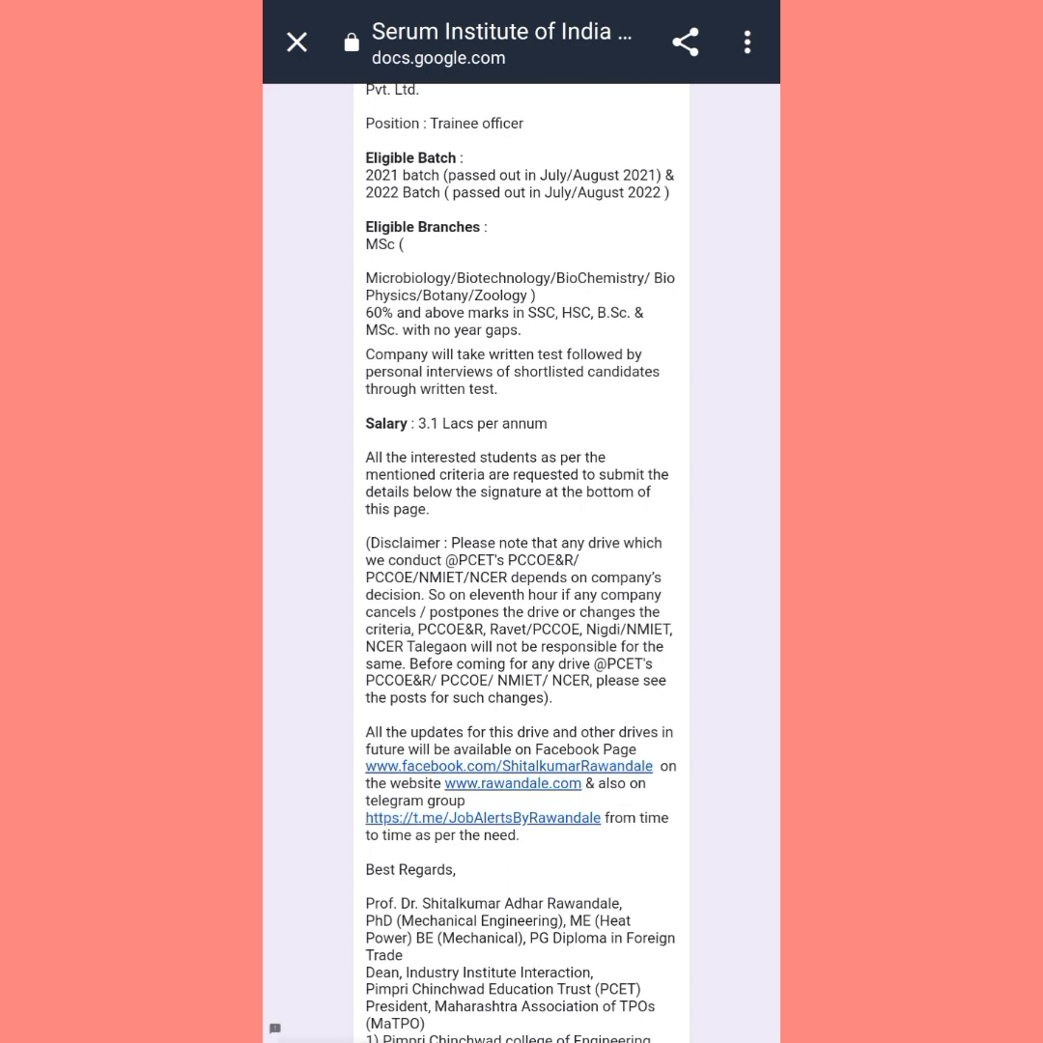
left_click_drag(305, 398, 315, 726)
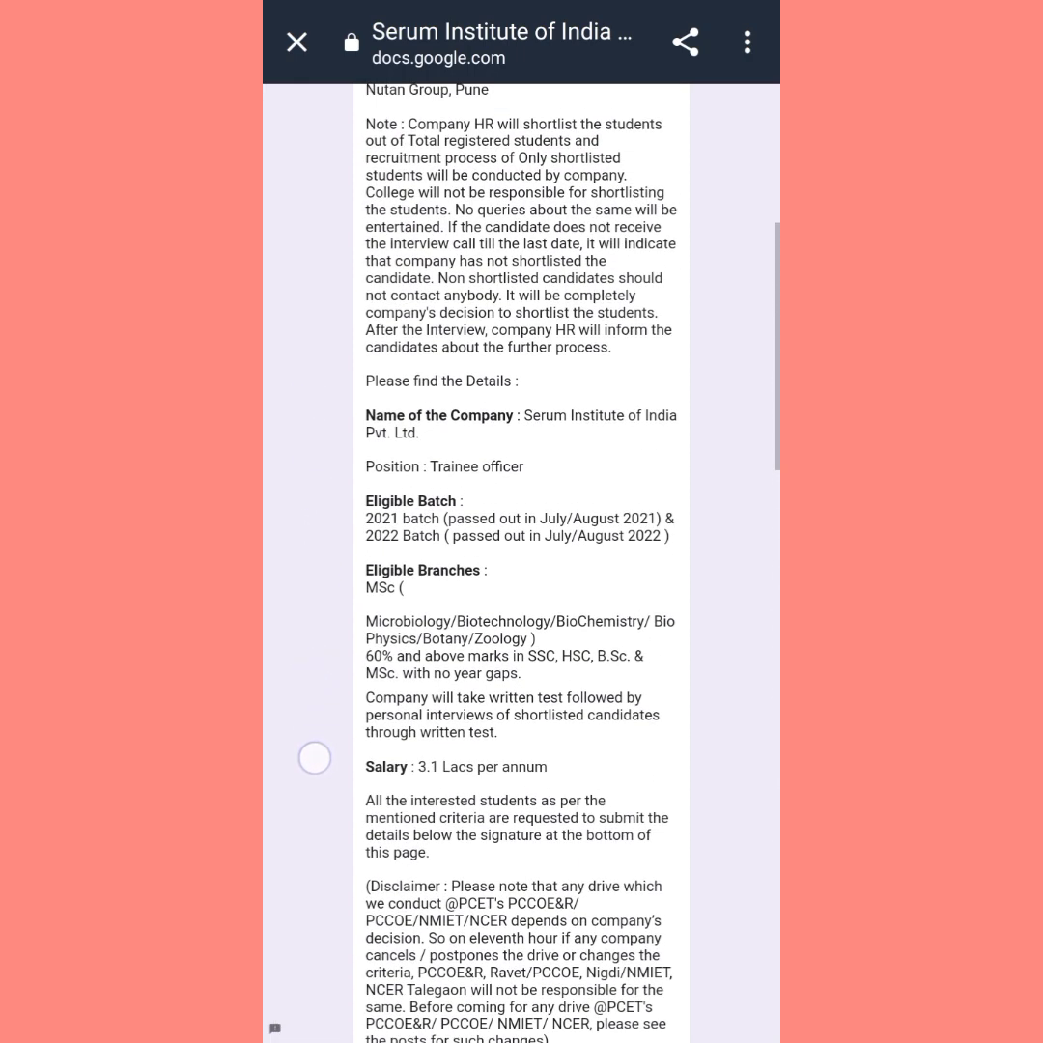
- Scroll back up to the note about shortlisting in the drive details
left_click_drag(314, 726, 314, 773)
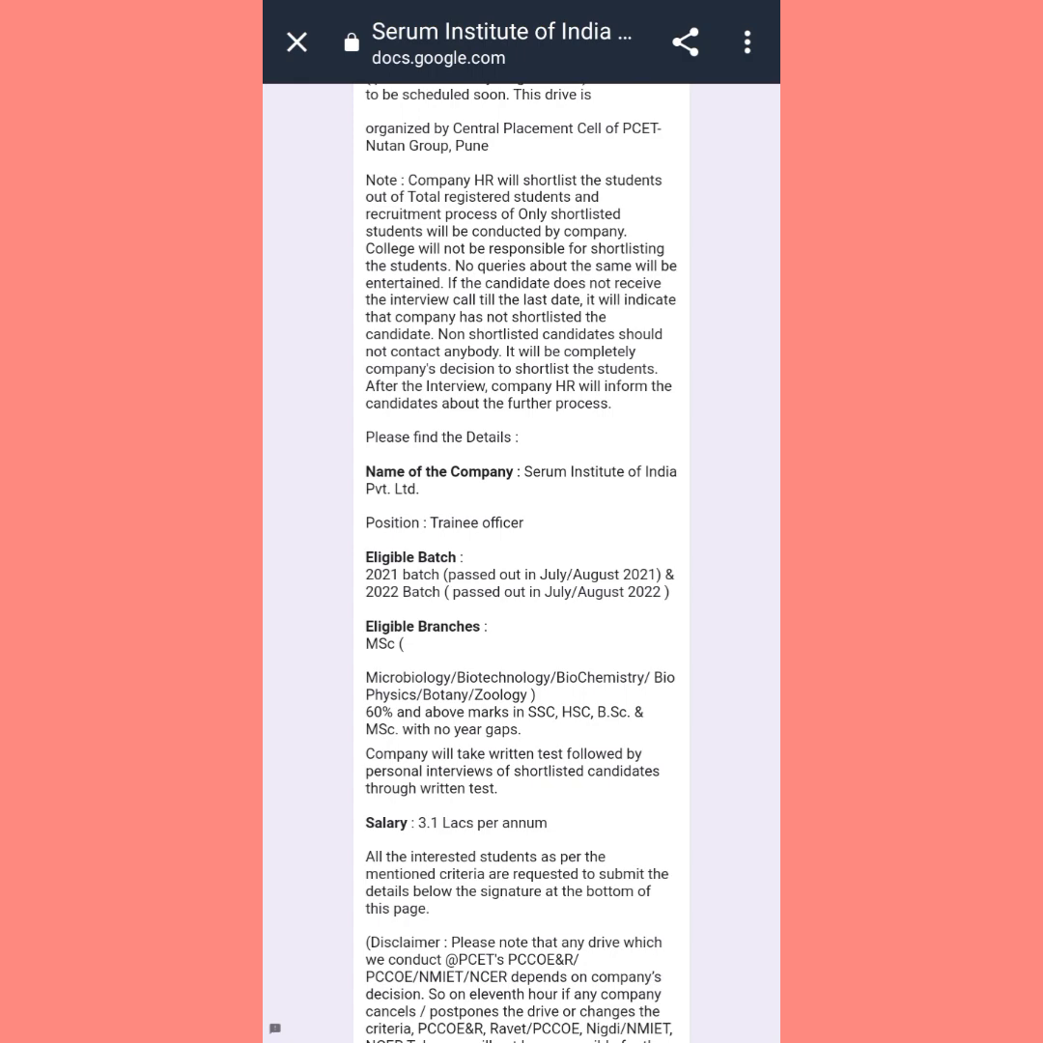
scroll(610, 610, "up", 5)
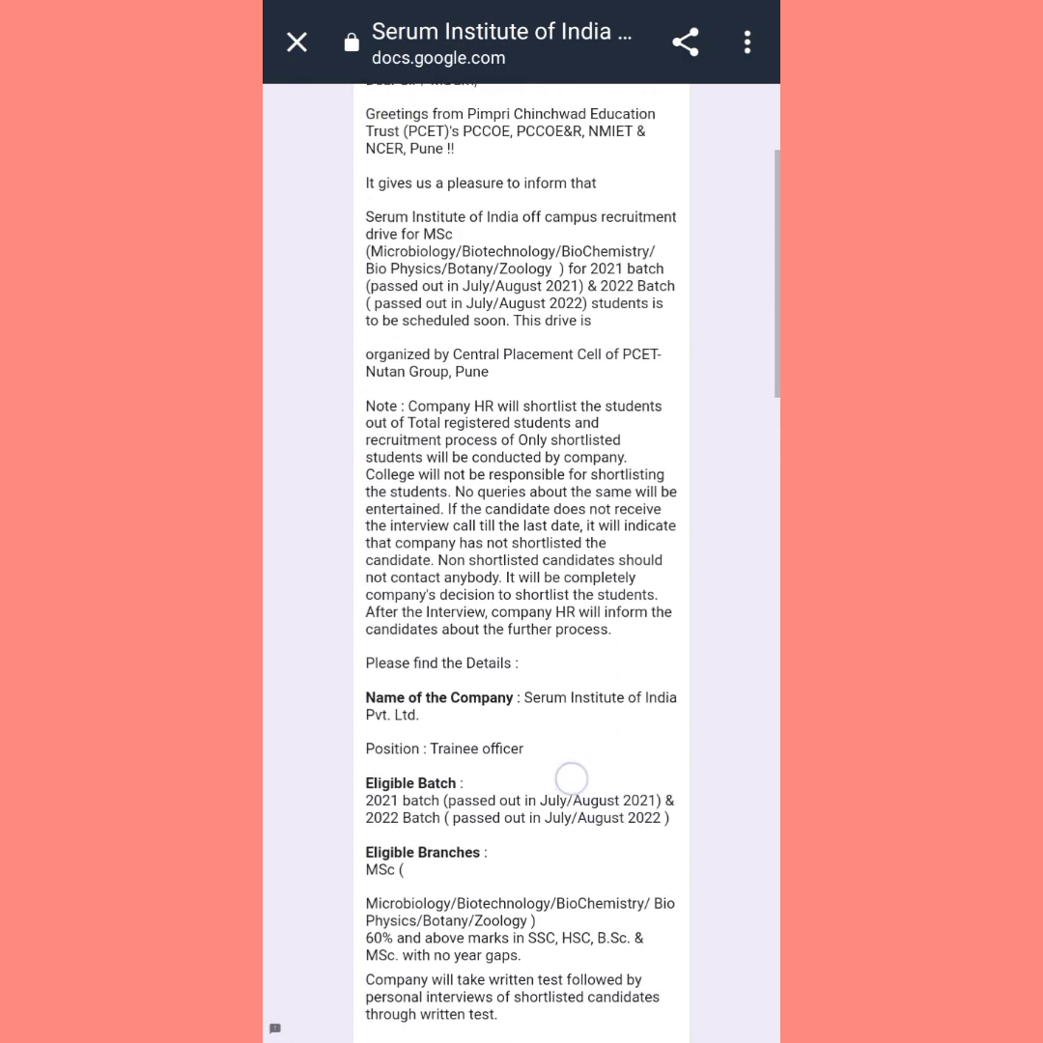
scroll(577, 741, "up", 2)
scroll(578, 742, "up", 3)
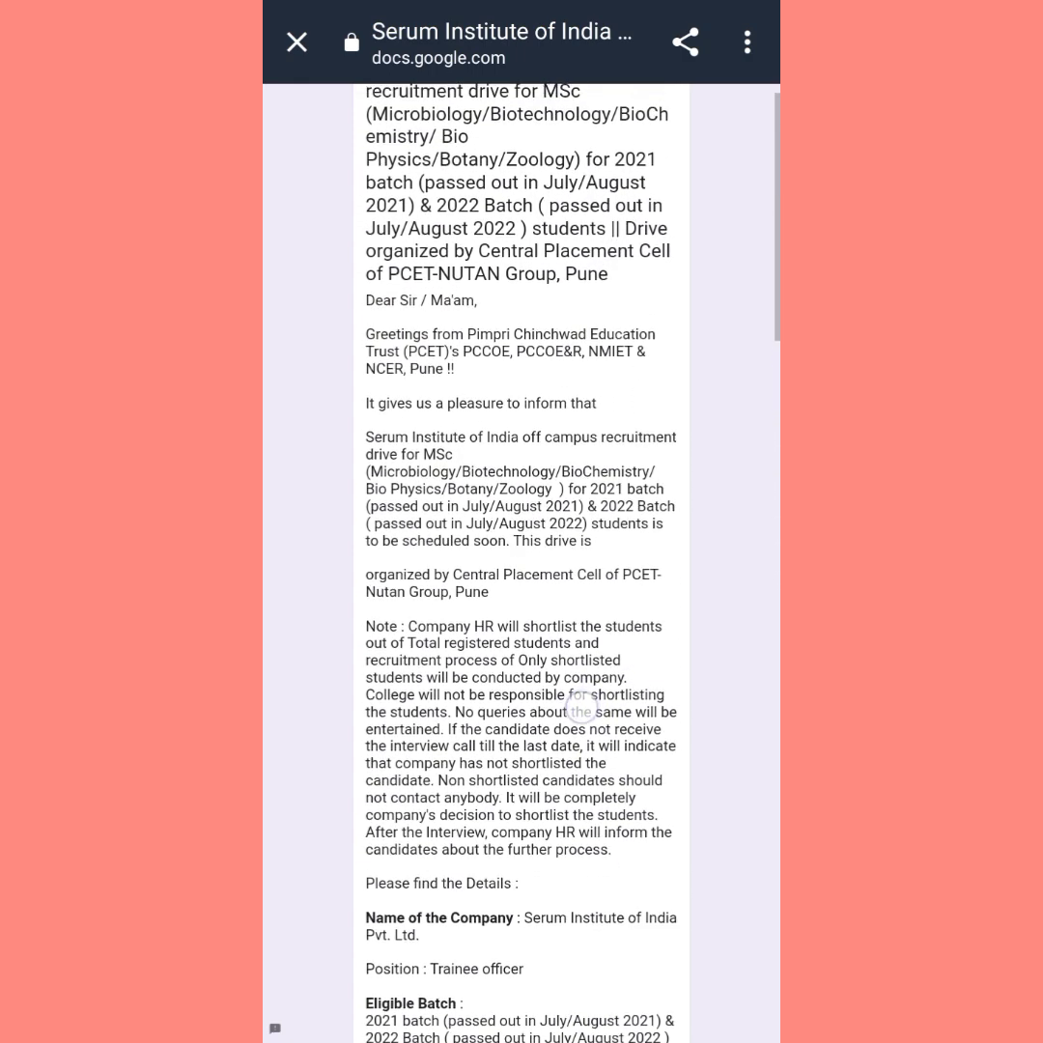